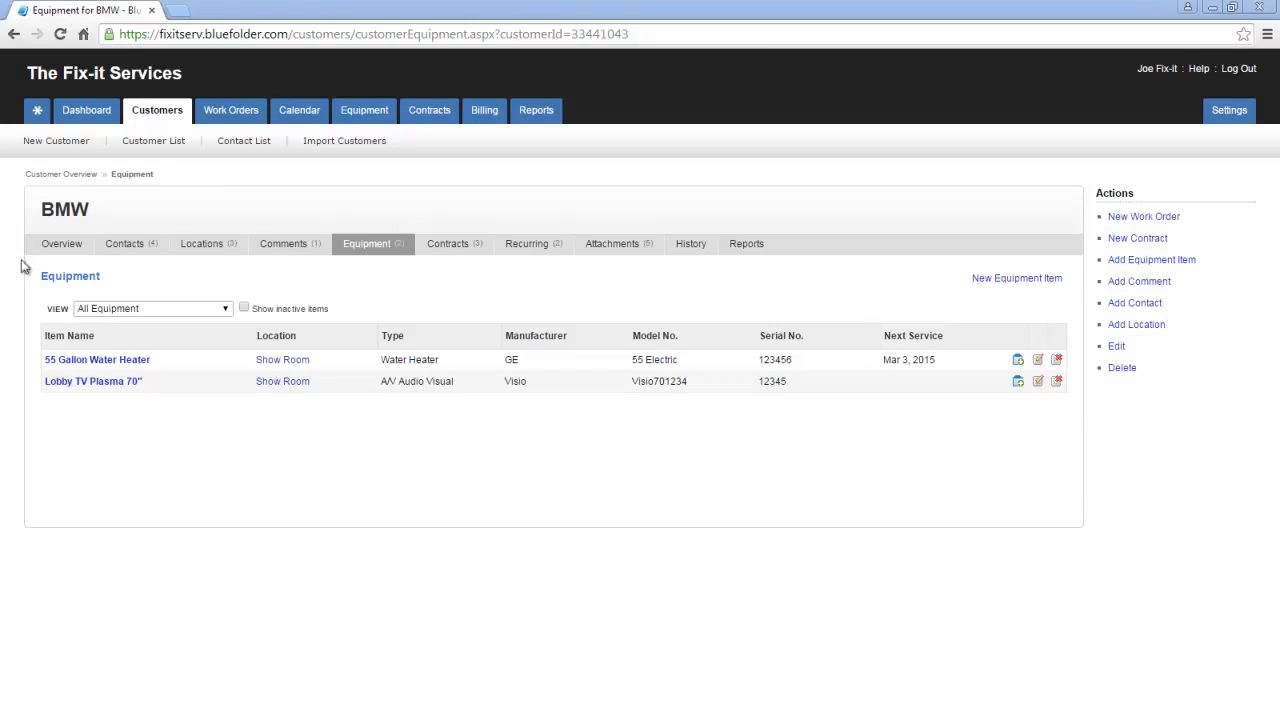
- Open the 55 Gallon Water Heater record and review its details and service history
click(73, 362)
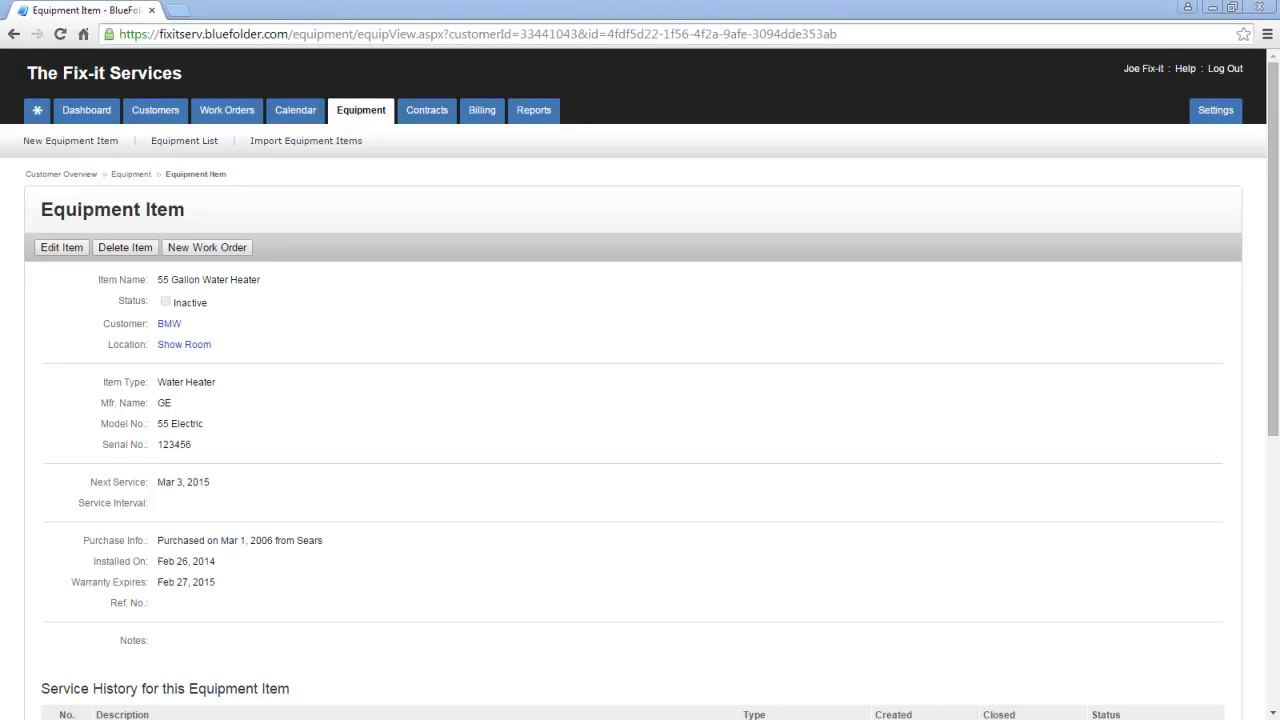
scroll(27, 446, down, 3)
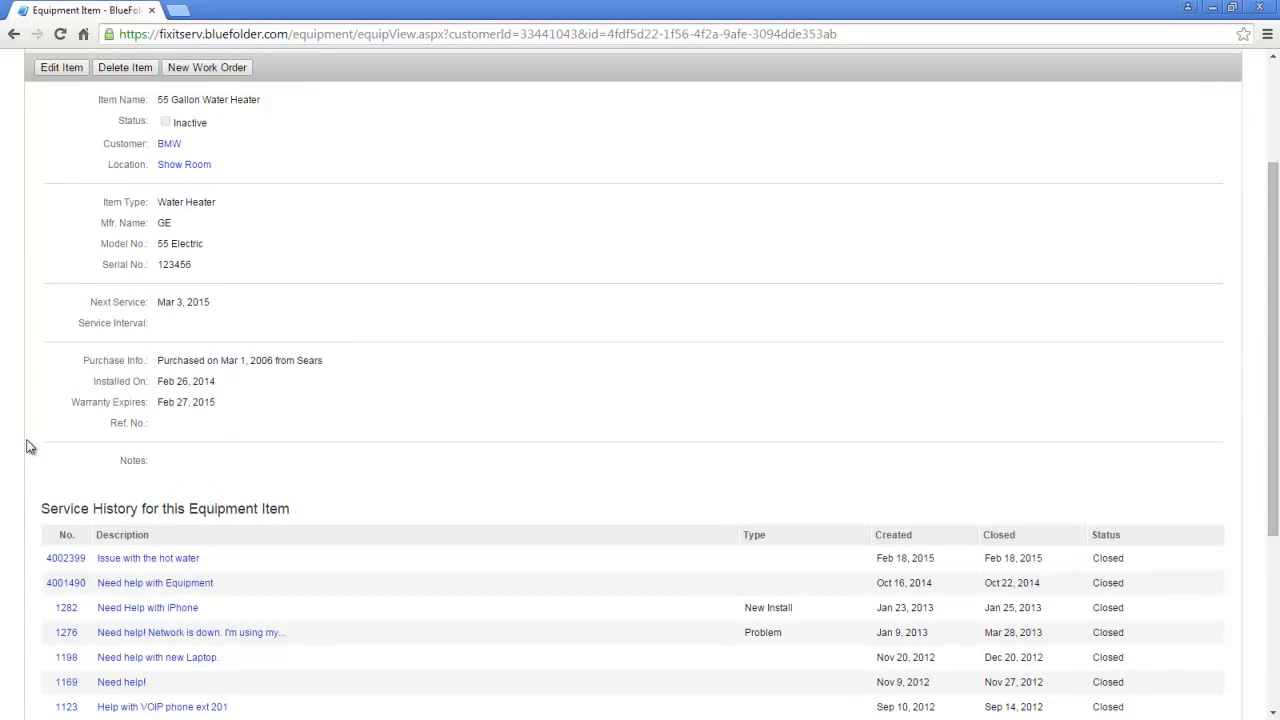
scroll(27, 446, down, 3)
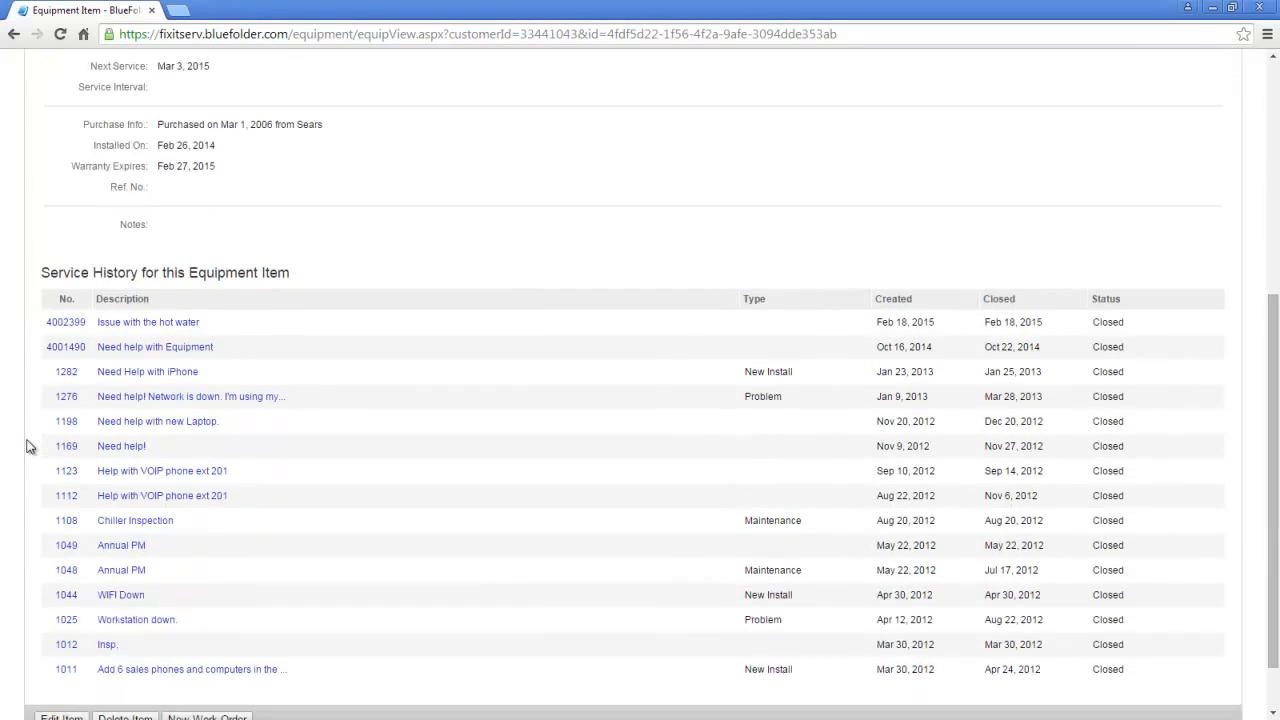
scroll(27, 446, up, 5)
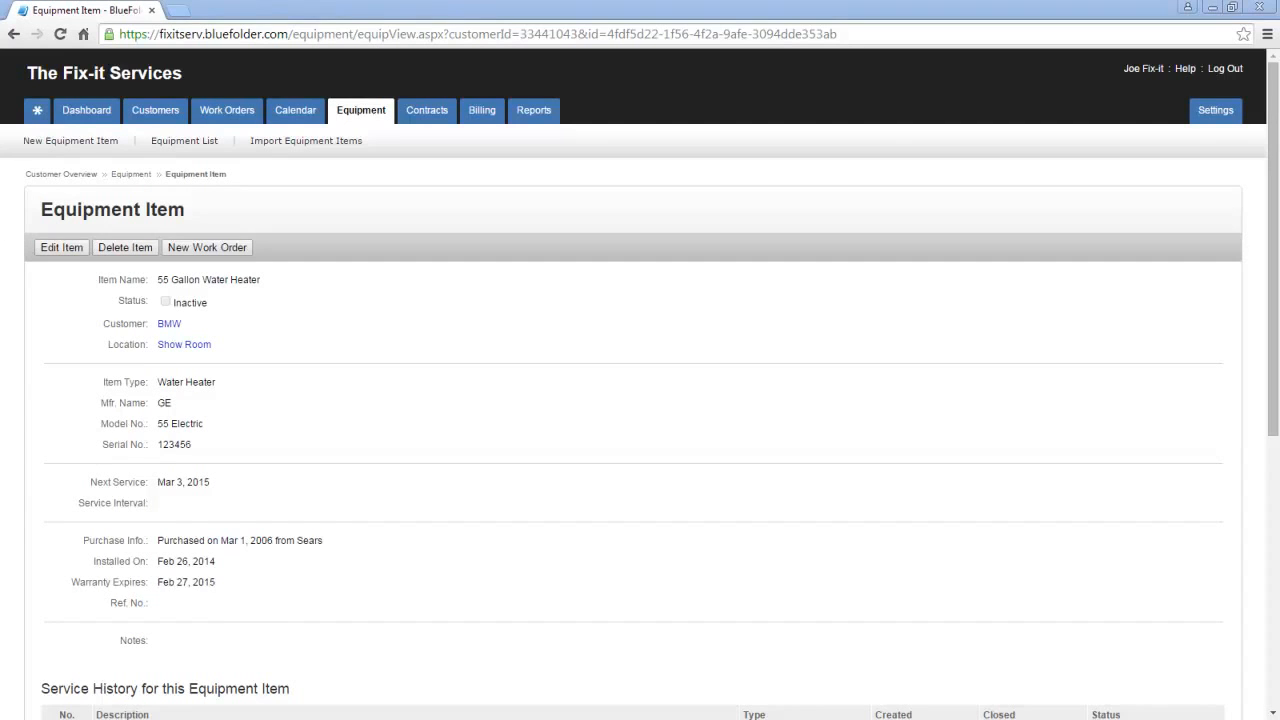
- Set the water heater's service interval to 1 year and save the equipment item
click(60, 250)
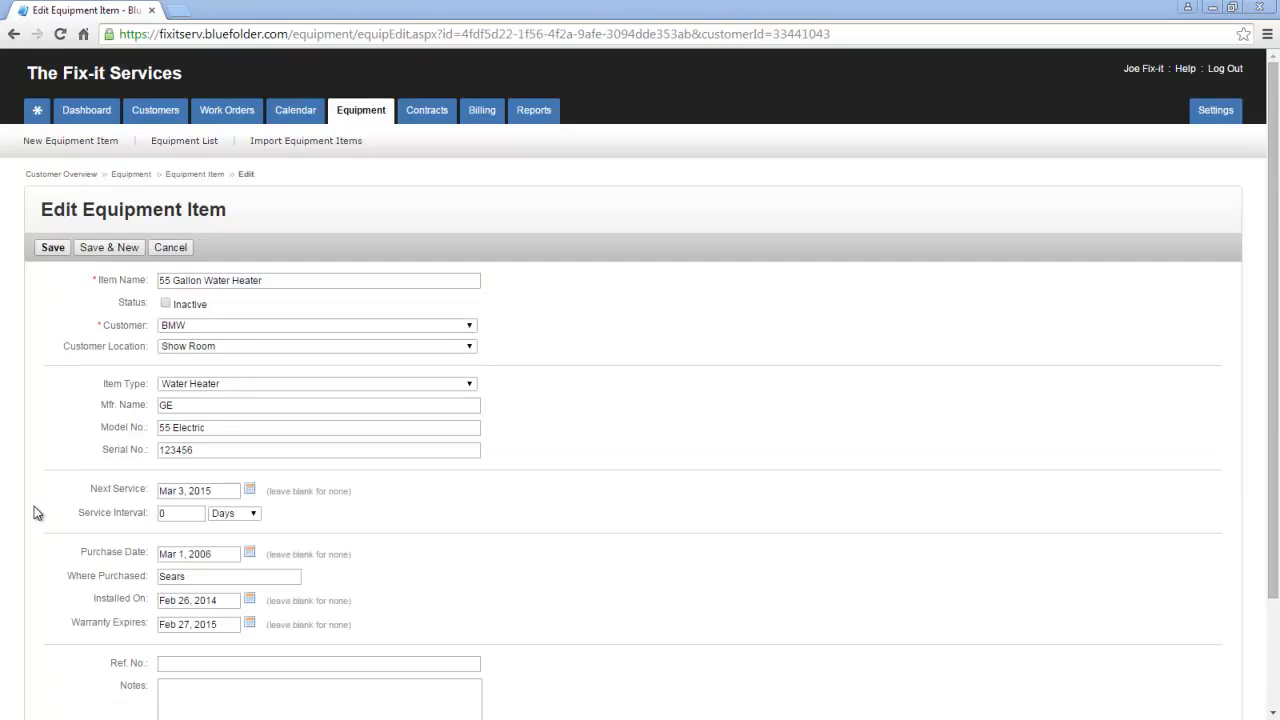
click(163, 513)
key(BackSpace)
text(1)
click(245, 514)
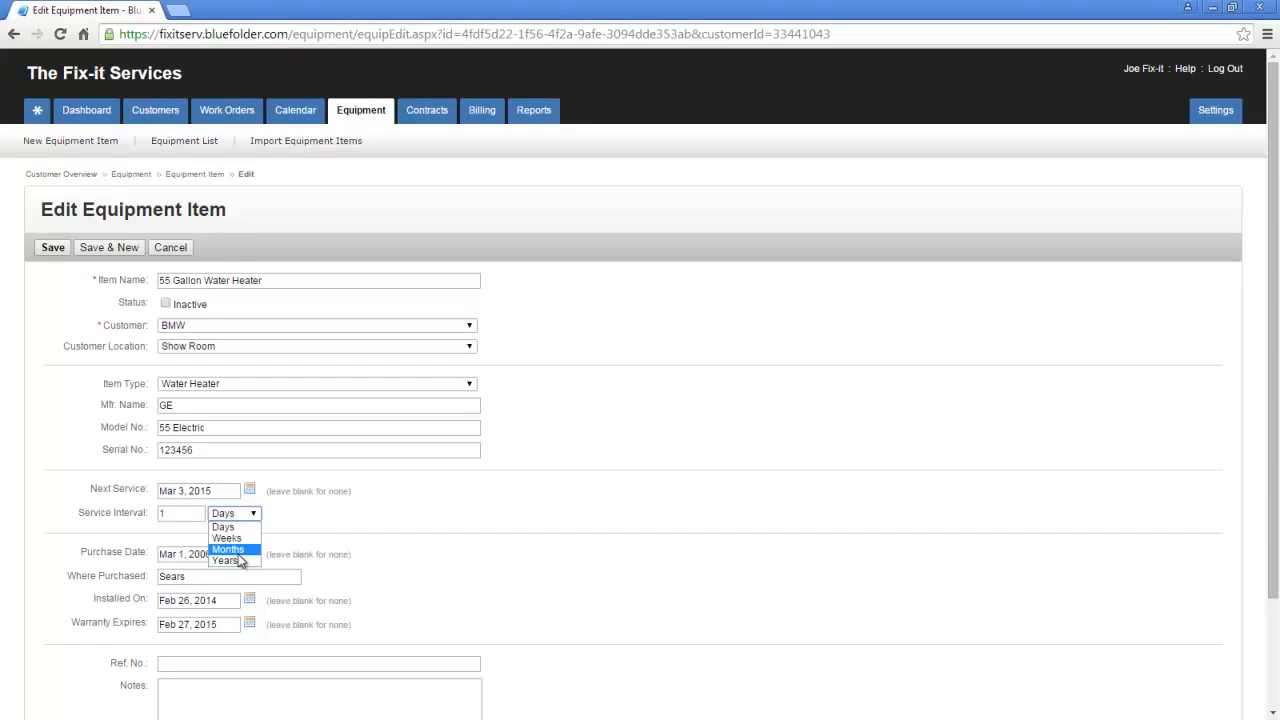
click(240, 560)
click(52, 247)
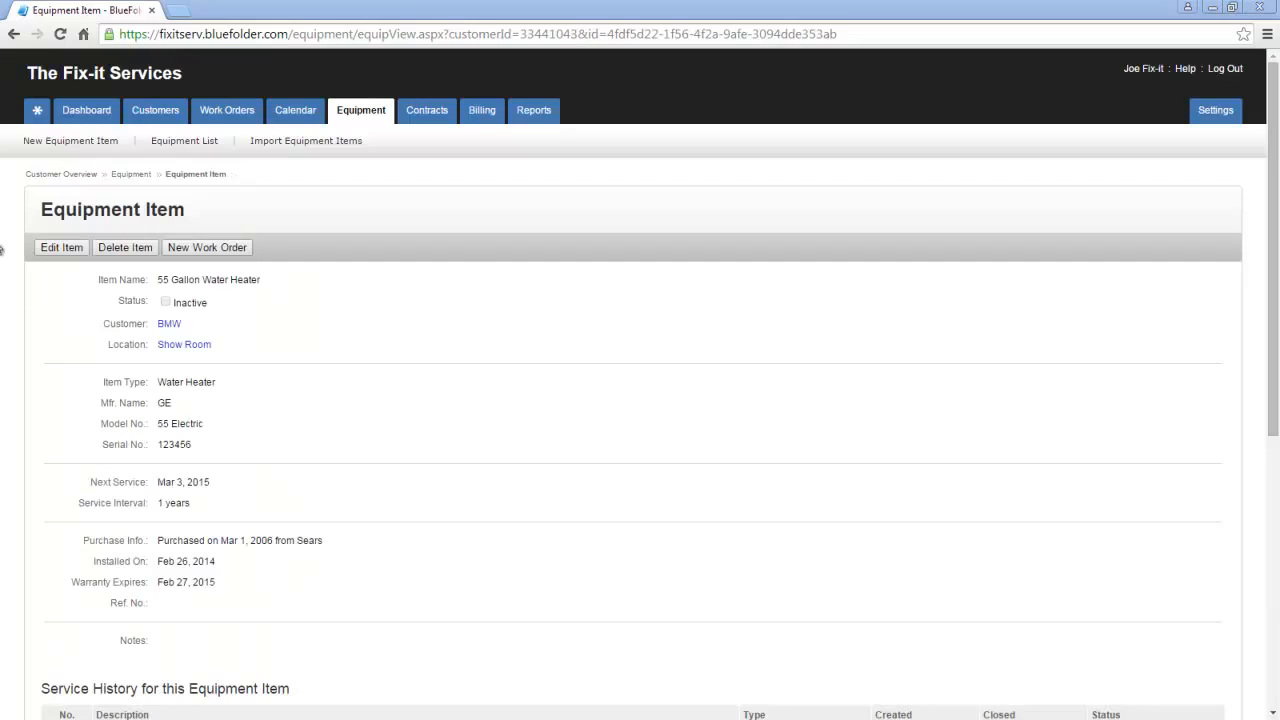
- From the service dashboard, list the equipment past due for service and open the Conveyor Toaster record
click(79, 108)
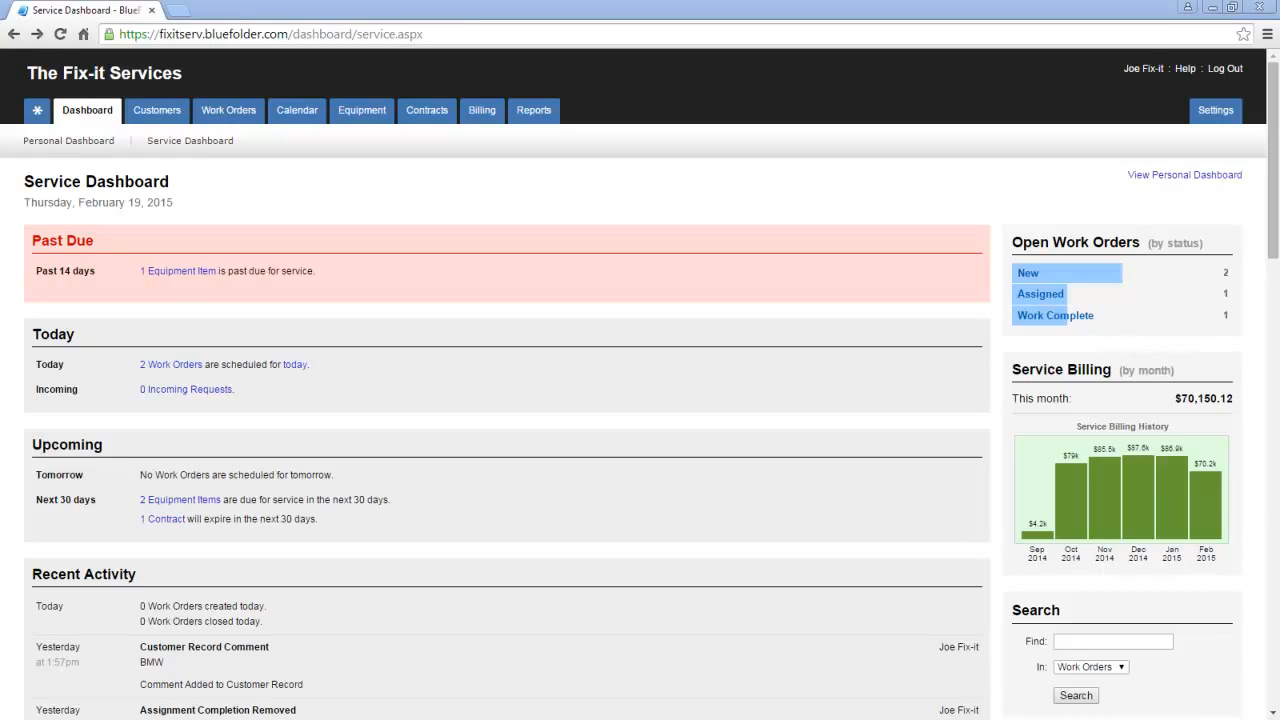
click(174, 275)
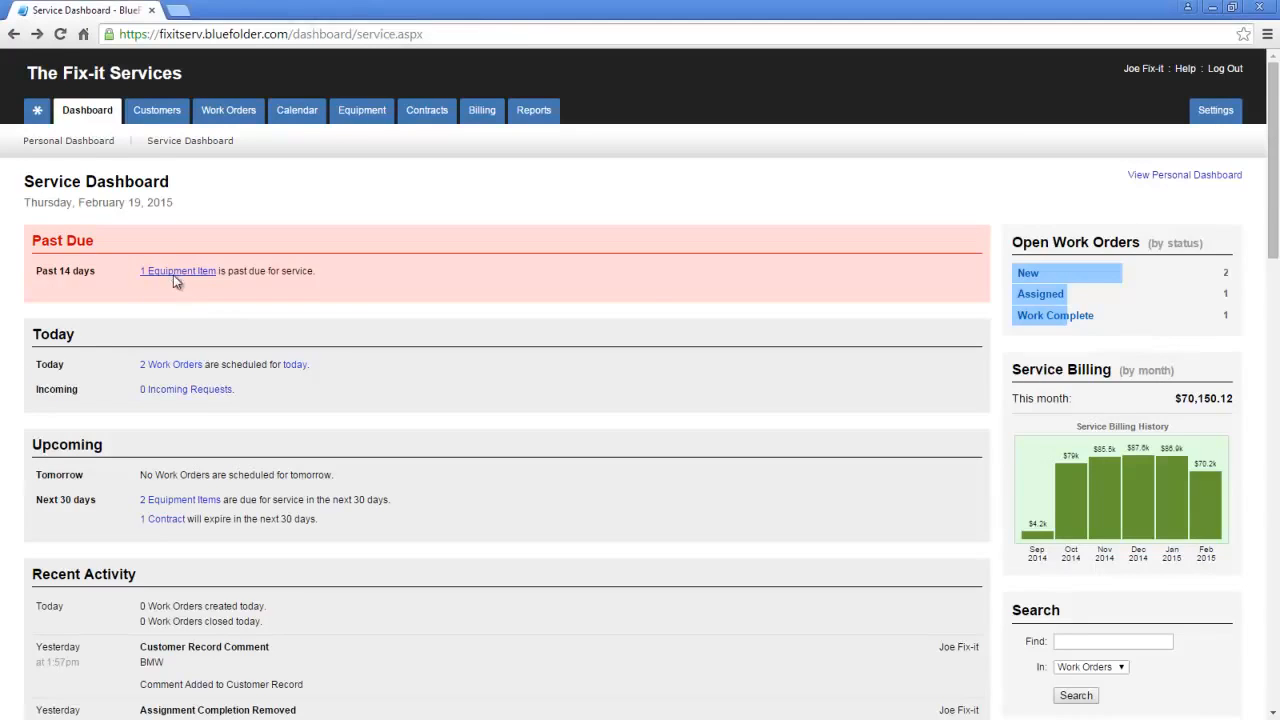
click(176, 272)
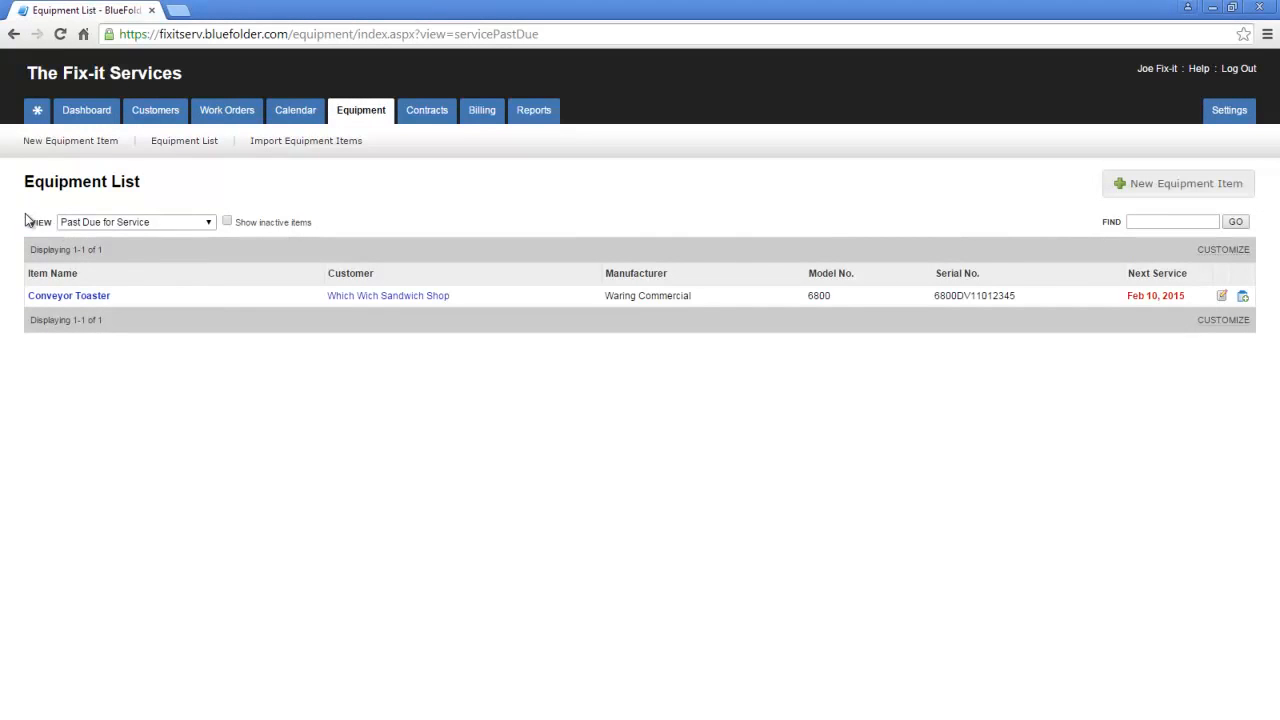
click(209, 222)
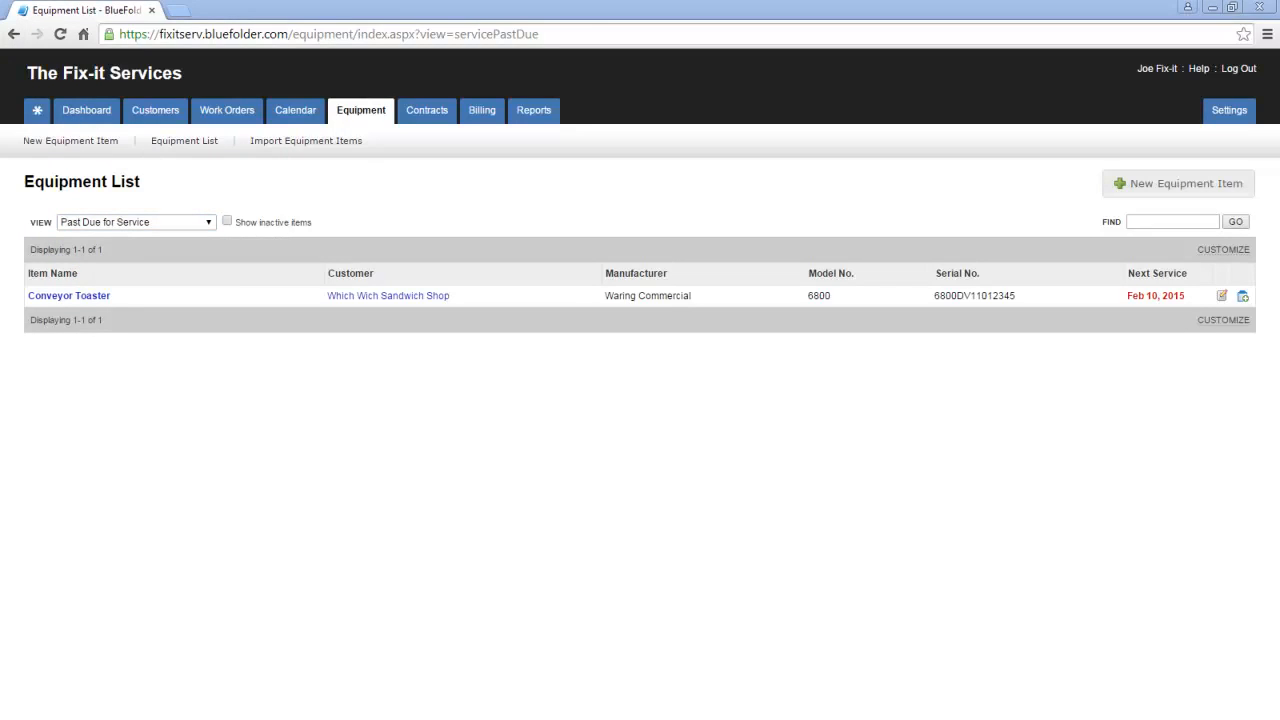
click(68, 297)
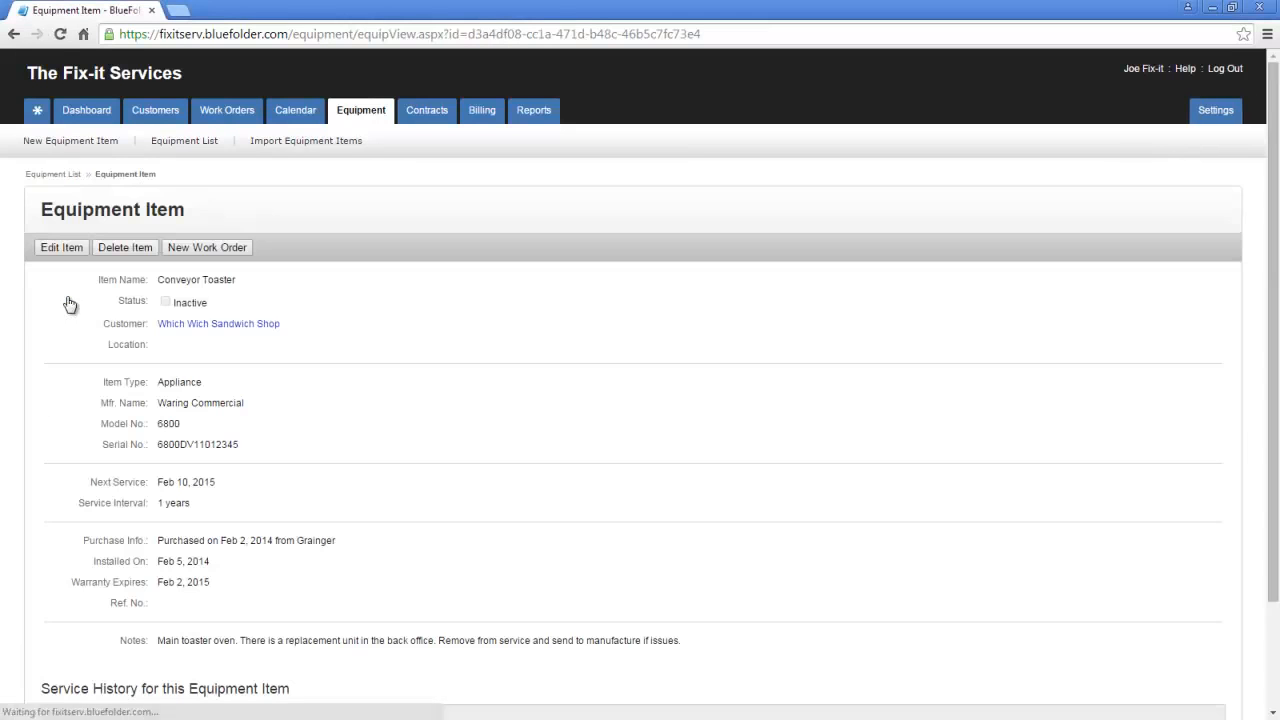
- Create a work order for the Conveyor Toaster with the description "Need to service item." and save it with its scheduled assignment
click(218, 249)
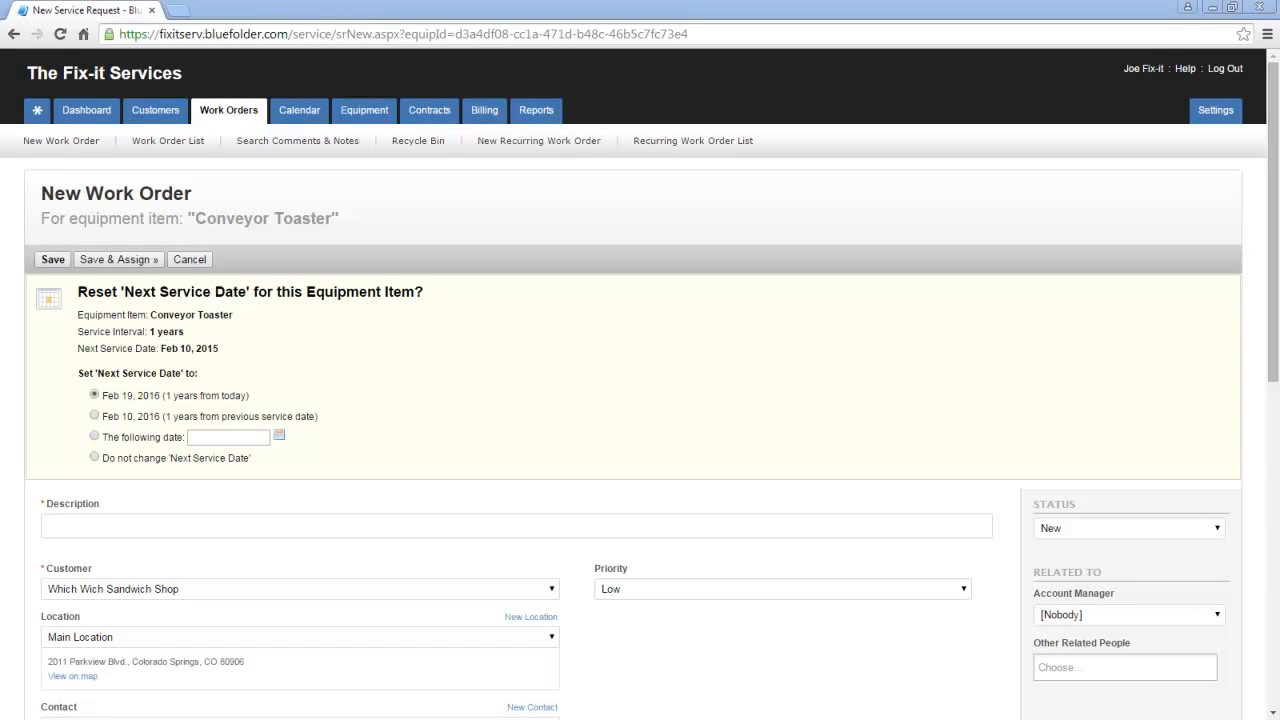
click(60, 523)
text(Need to service item.)
scroll(16, 516, down, 4)
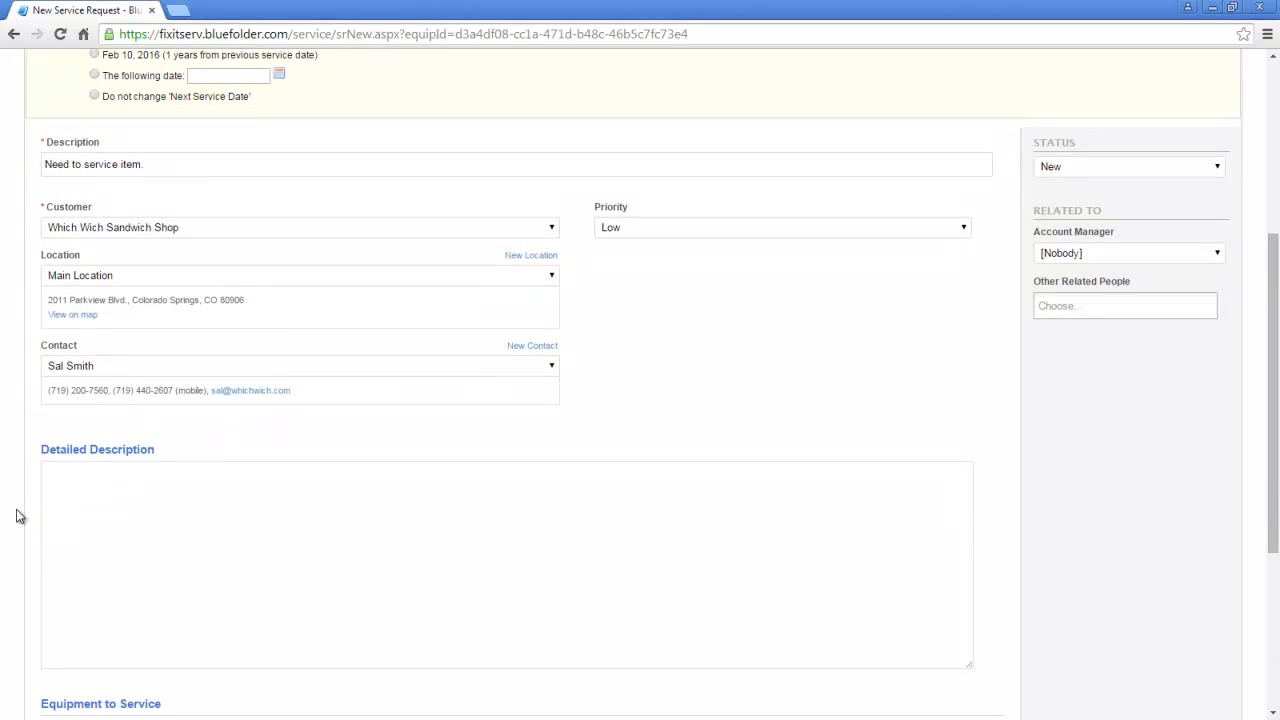
scroll(16, 516, down, 3)
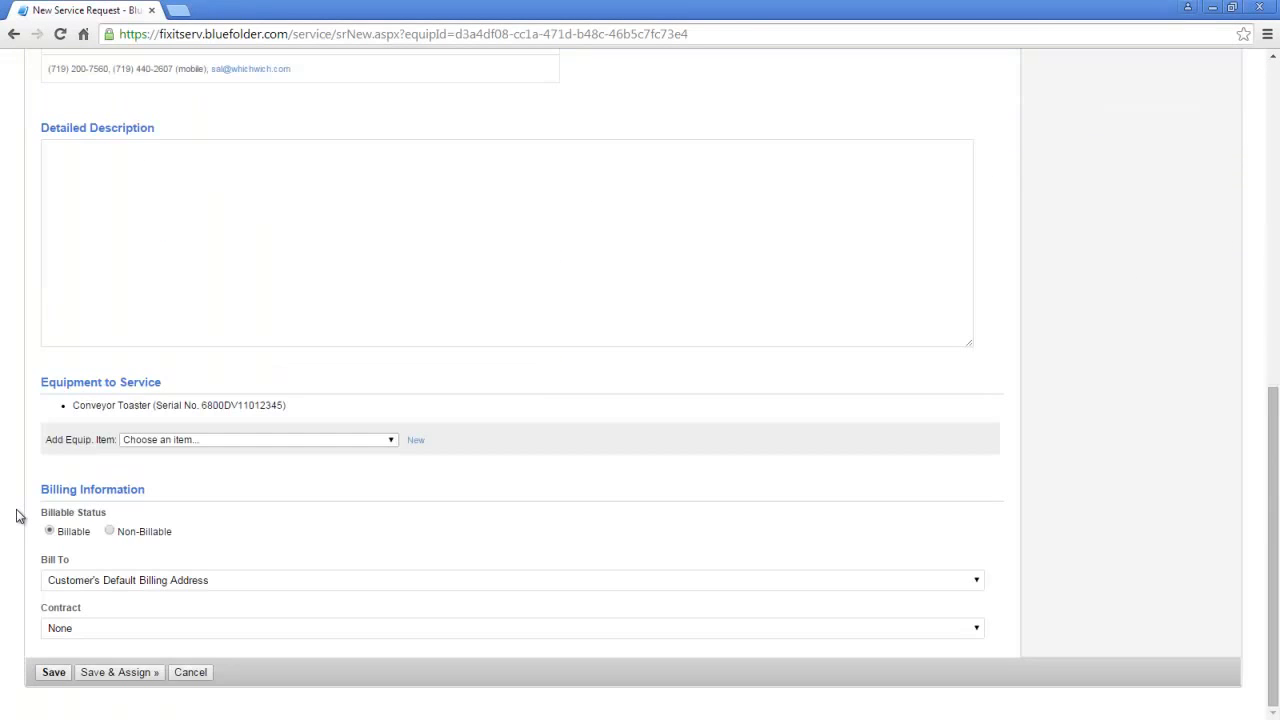
click(109, 672)
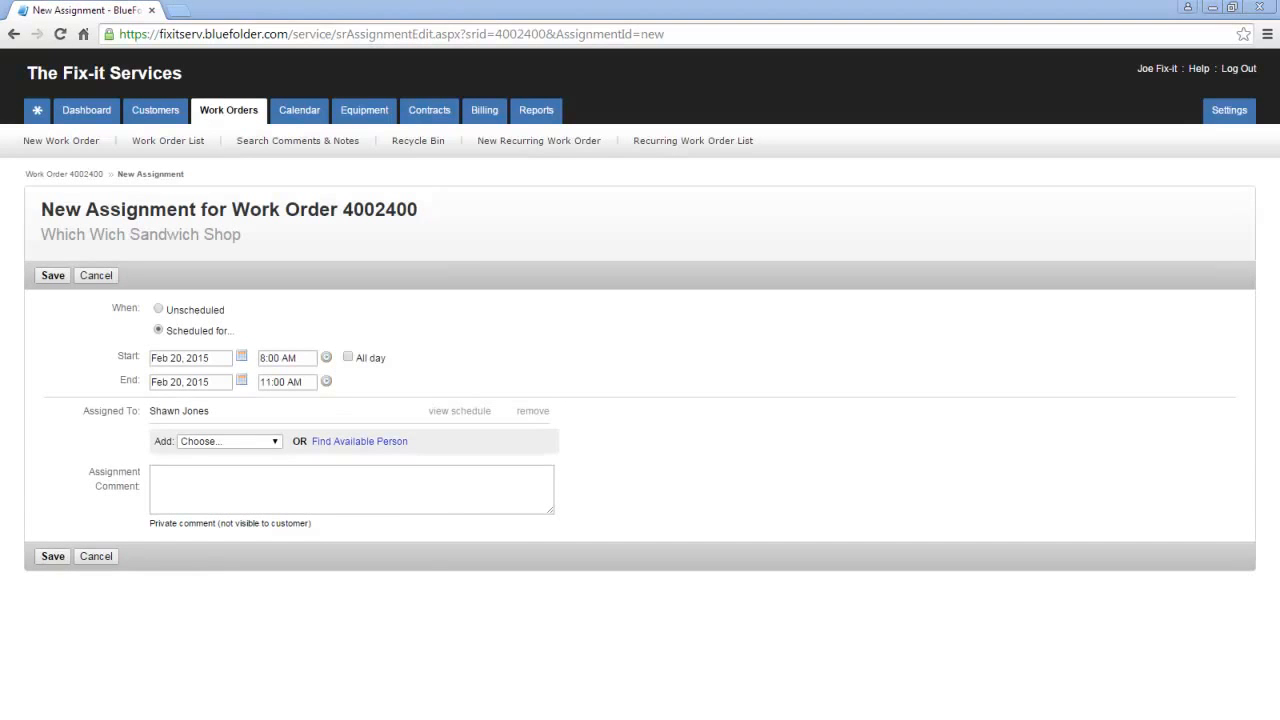
click(48, 560)
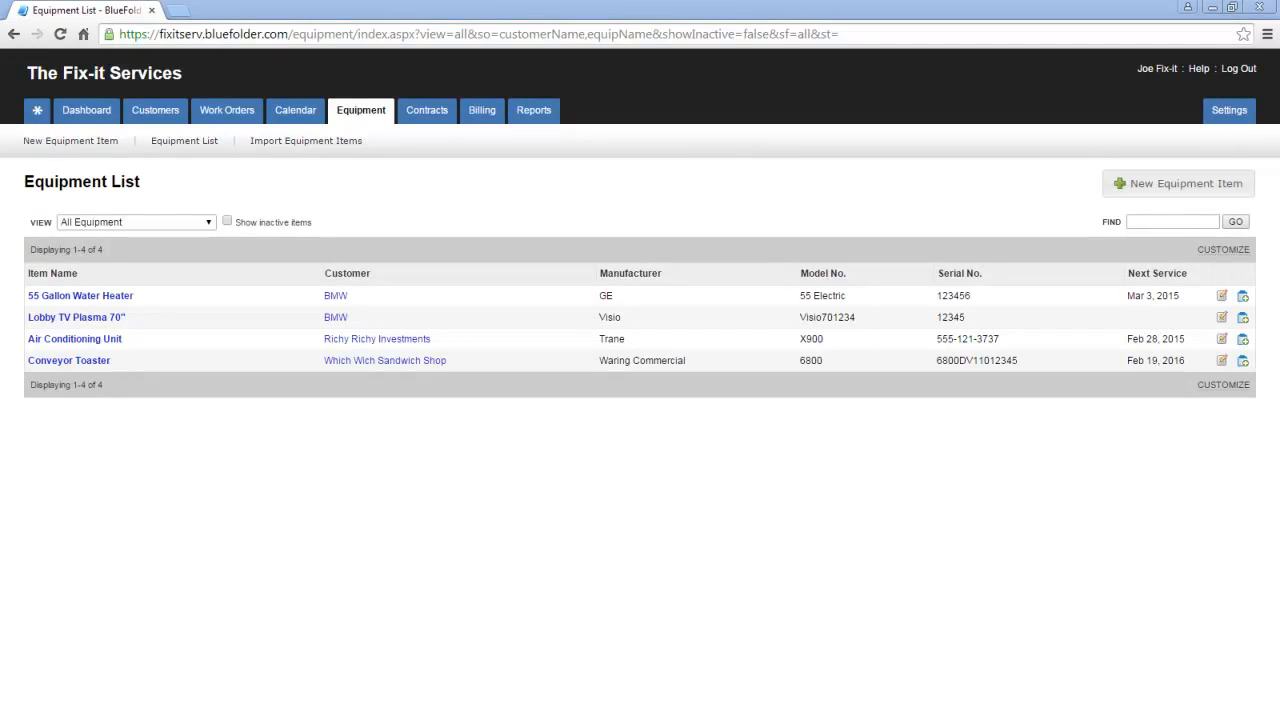
- Review the list of all equipment items and its available view filters
mouse_move(362, 120)
click(207, 225)
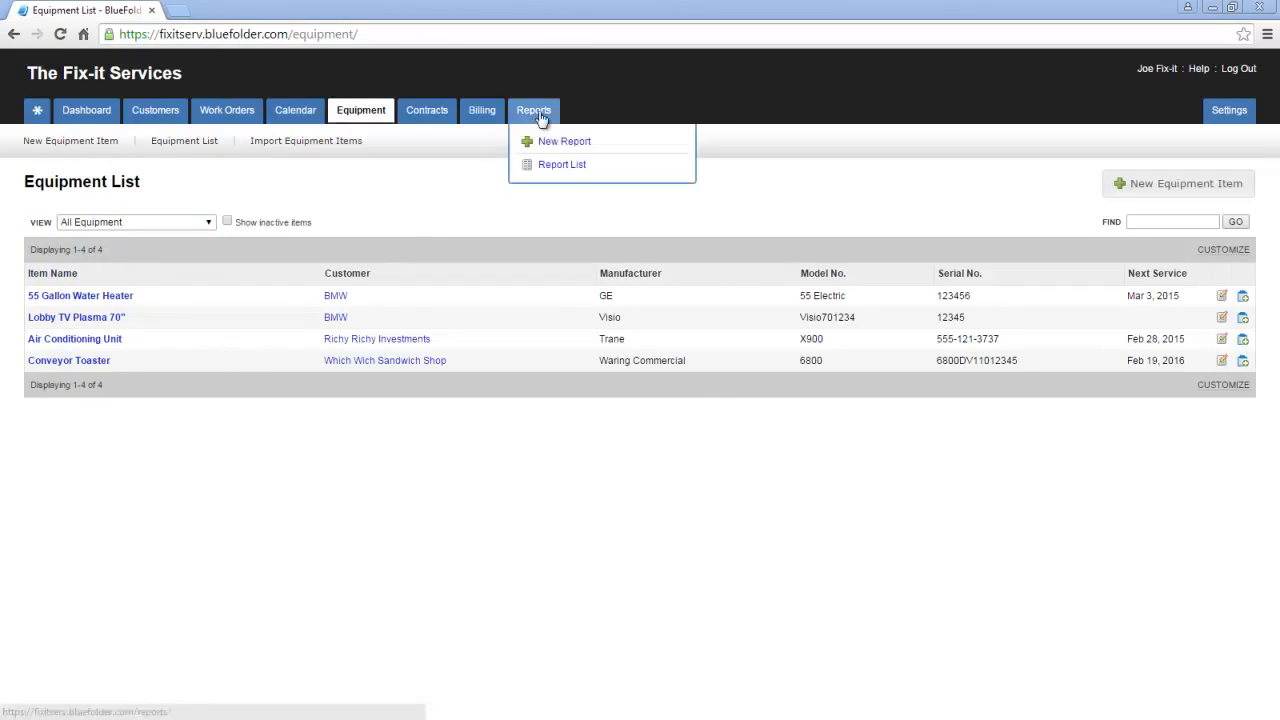
- Run the Customers with Equipment Service Due report for This Year, review it and close it
click(536, 114)
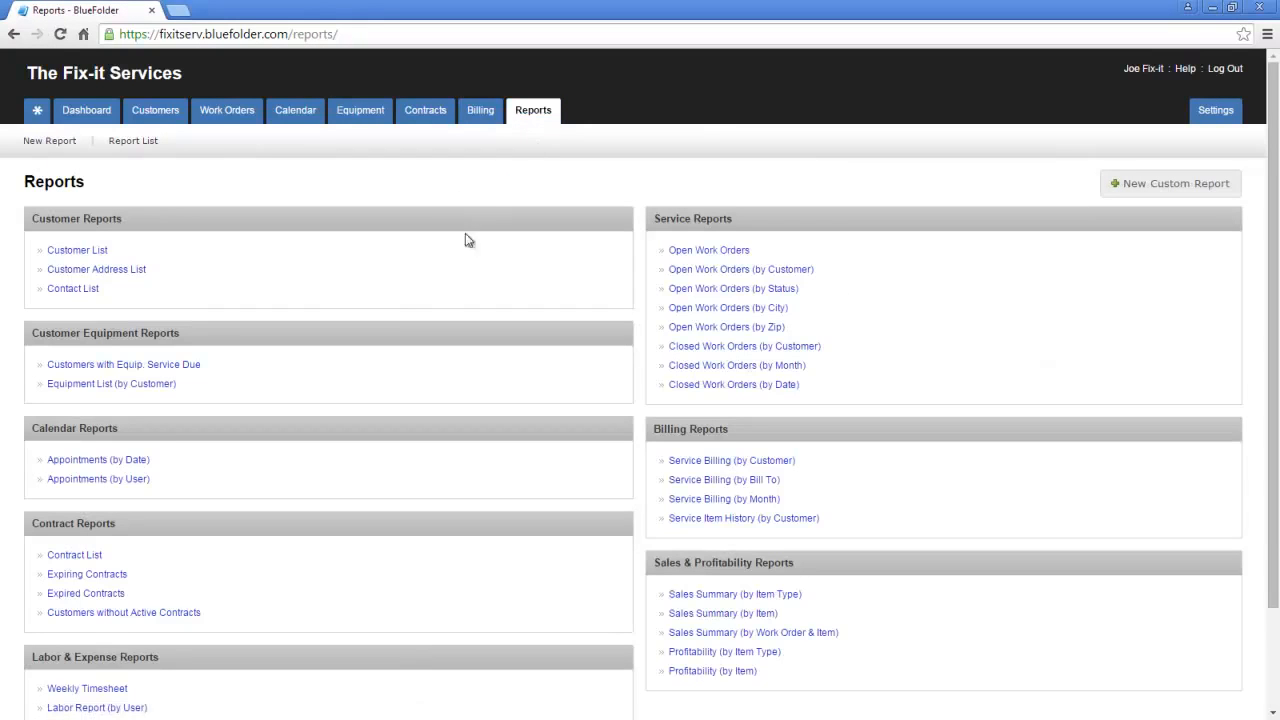
click(58, 366)
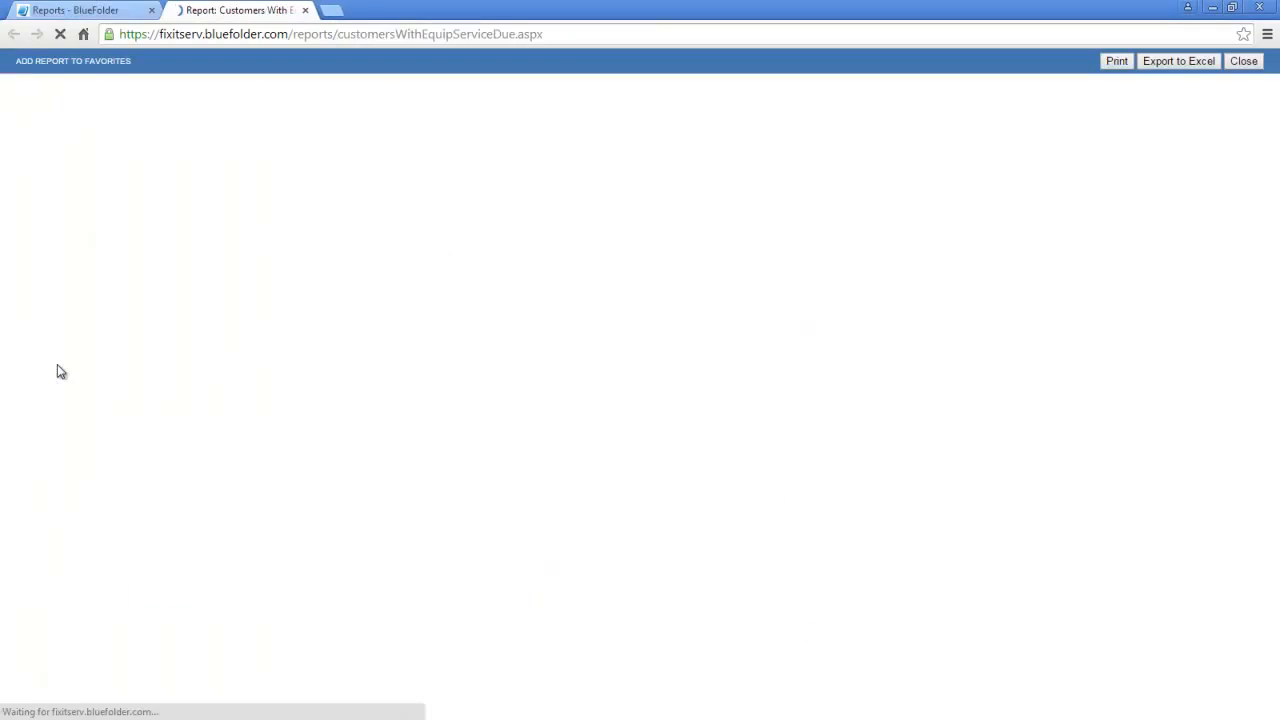
click(186, 142)
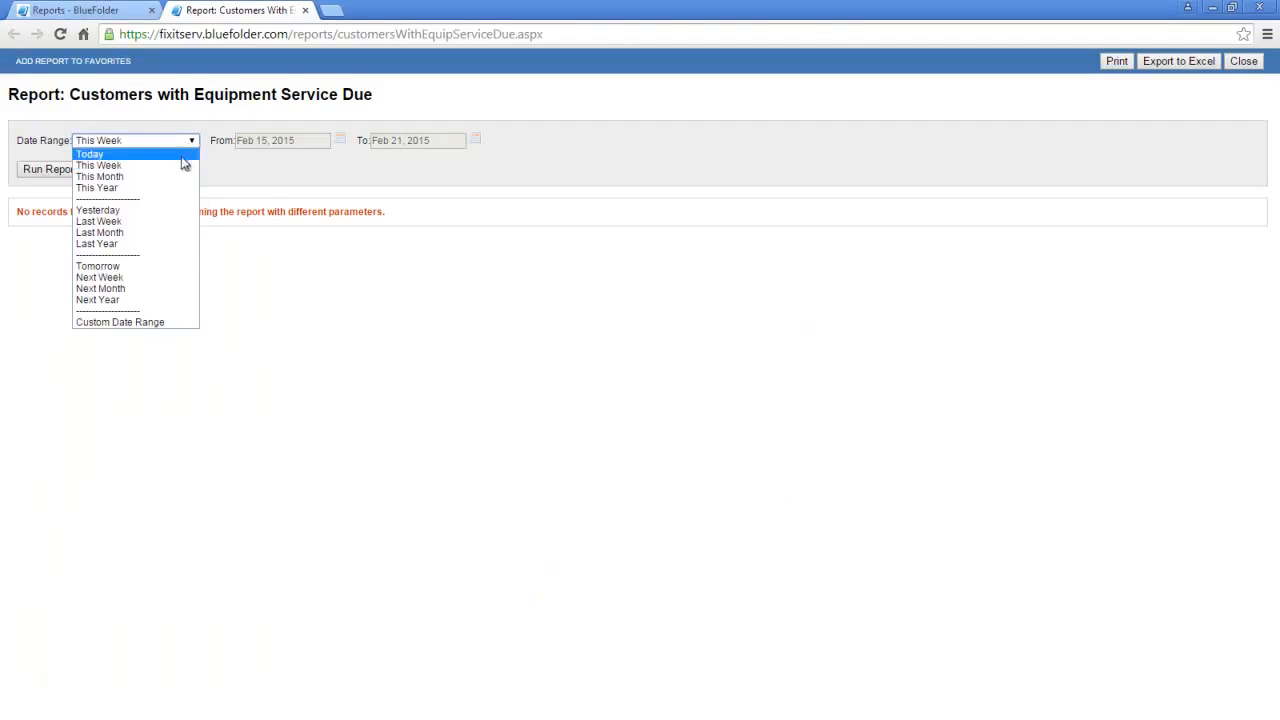
click(171, 188)
click(64, 172)
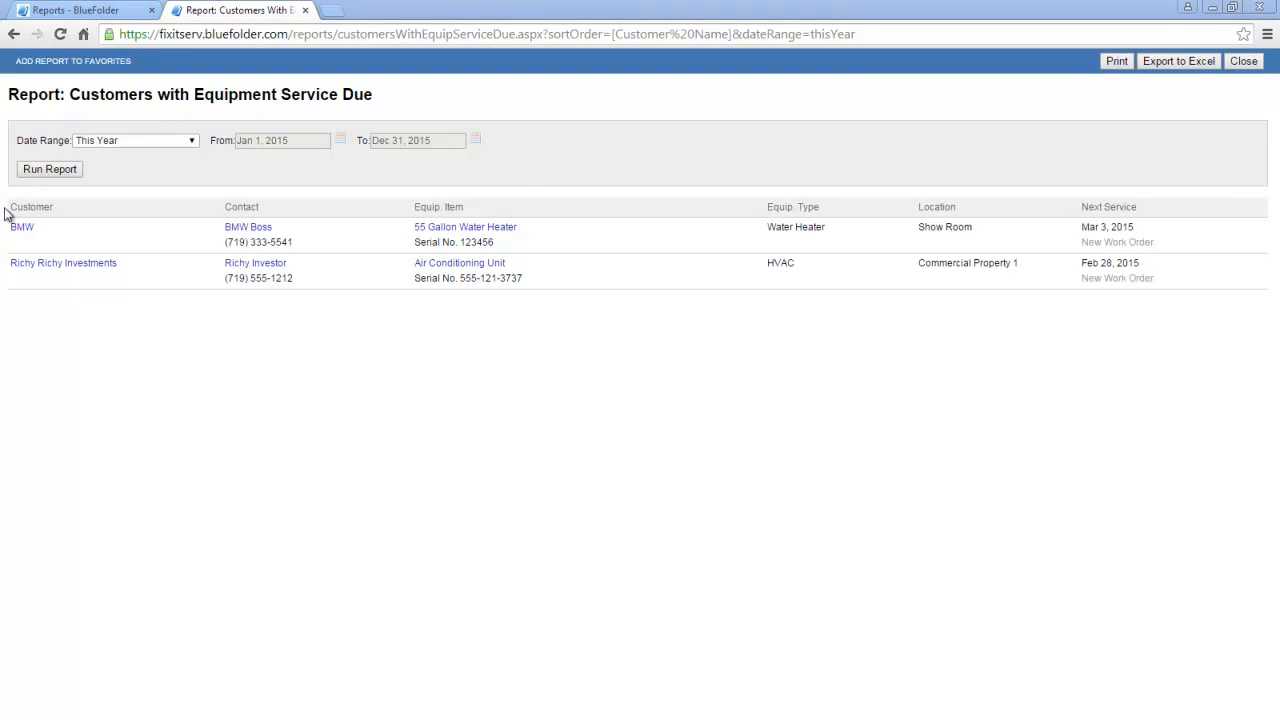
click(1244, 62)
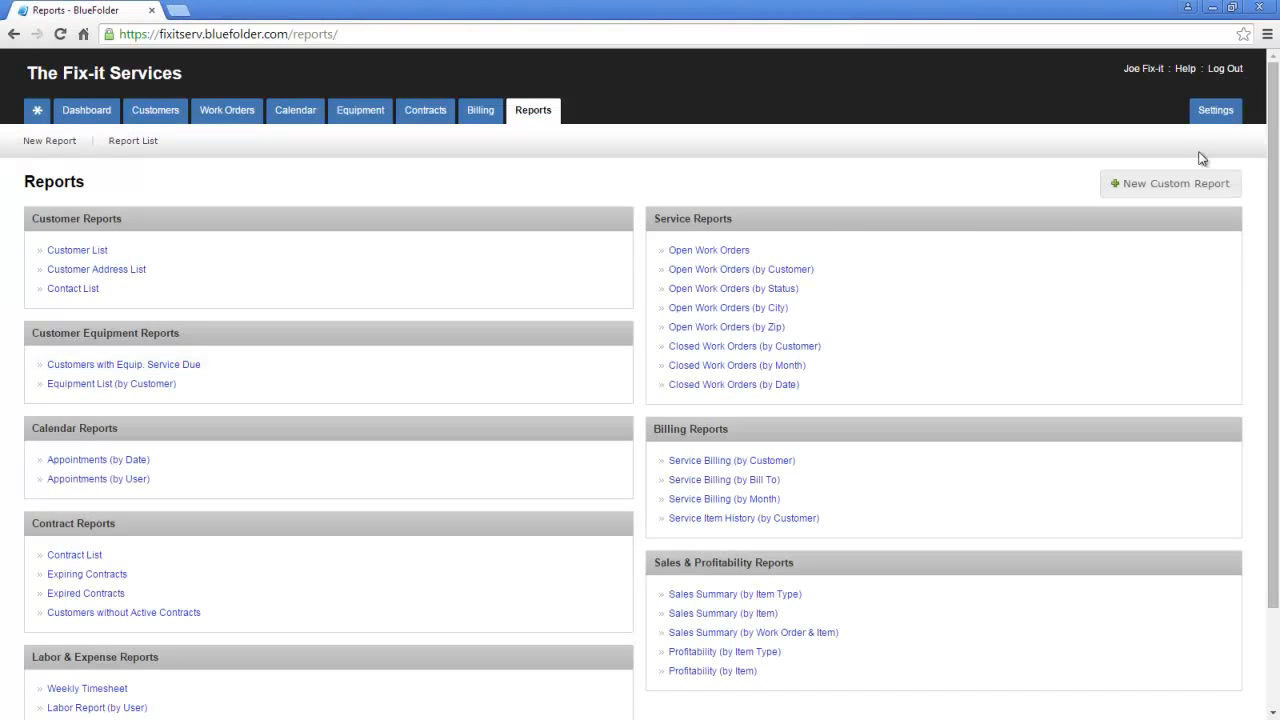
- Open the Equipment page of the general settings to examine the tracking status and field options
drag(31, 219, 131, 226)
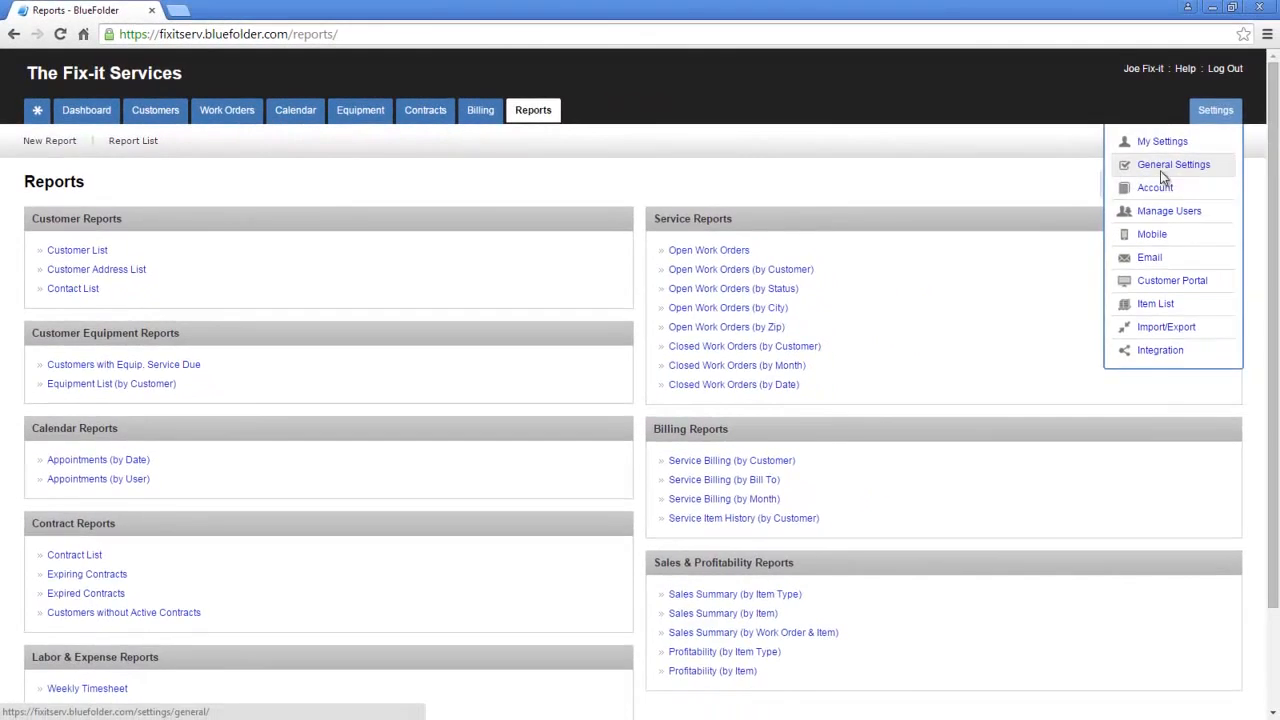
click(1163, 171)
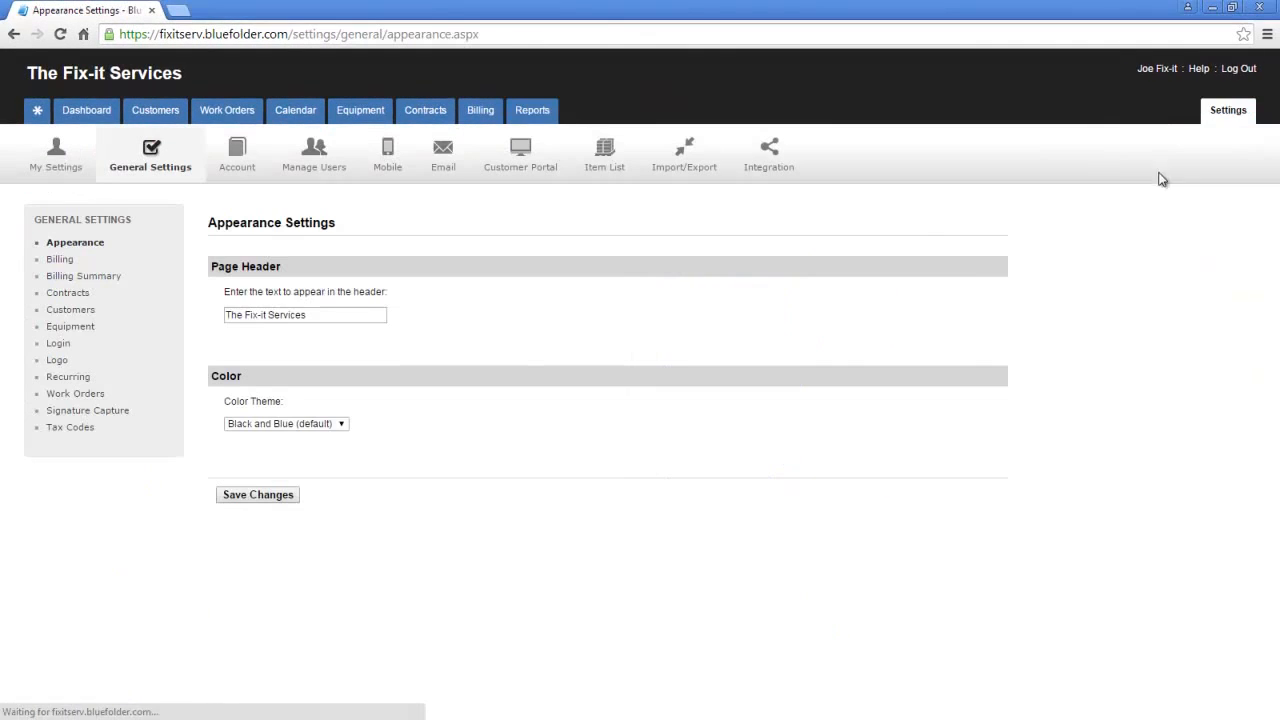
click(74, 328)
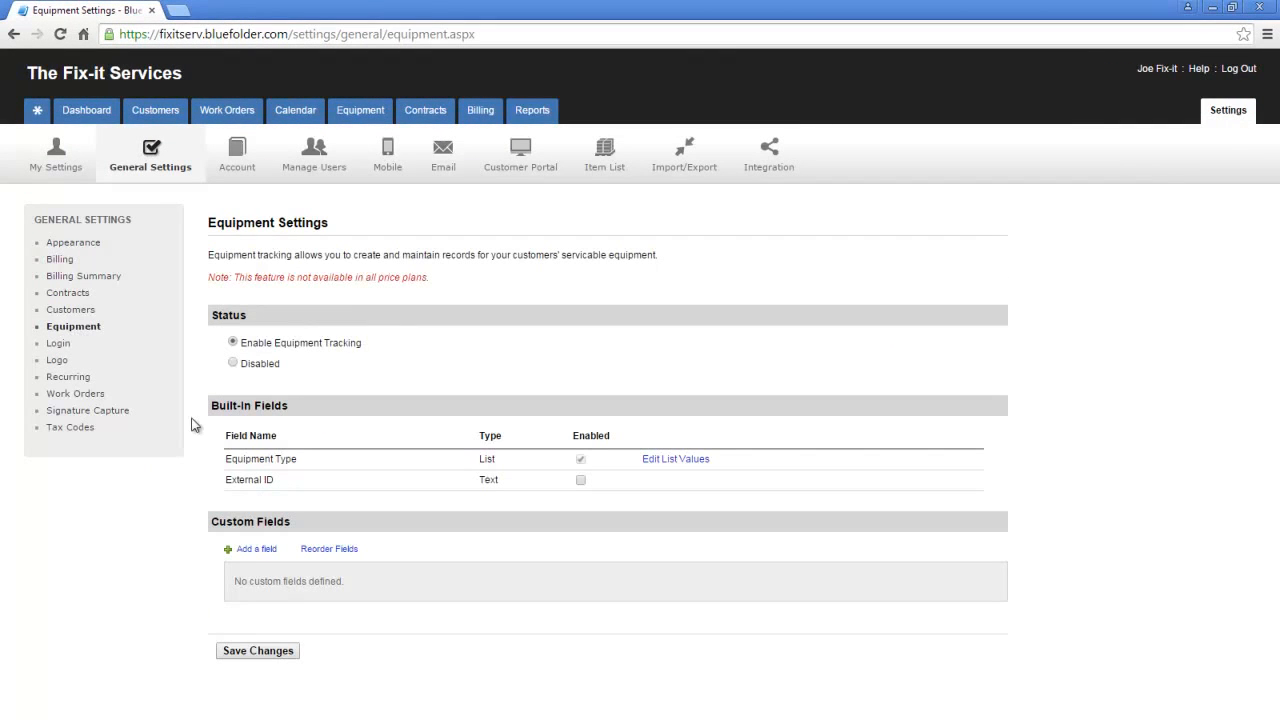